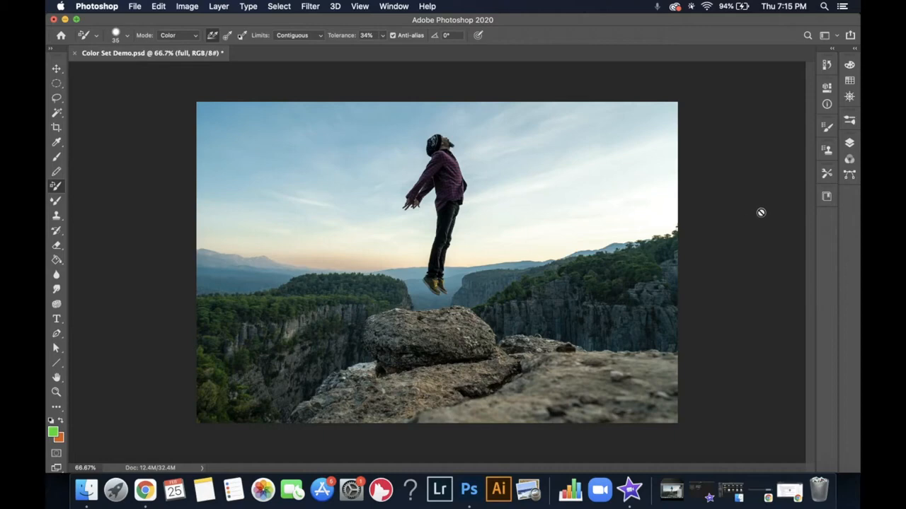
Start a Hue/Saturation adjustment on the full layer and set the master hue to +41.
click(849, 142)
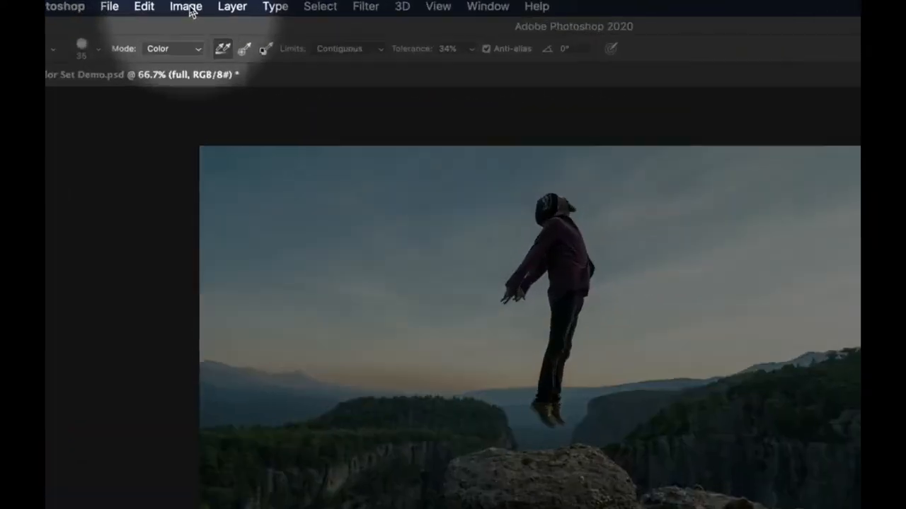
click(187, 7)
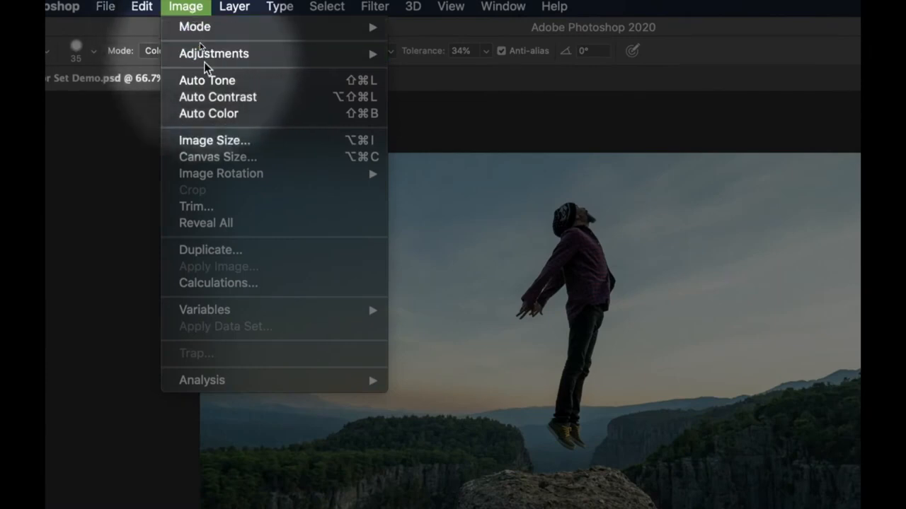
mouse_move(202, 51)
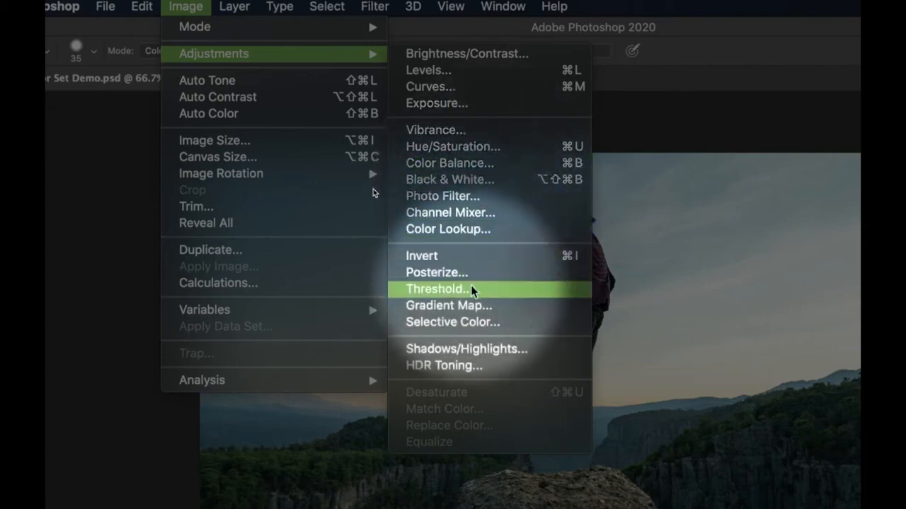
click(473, 155)
drag(599, 158, 269, 145)
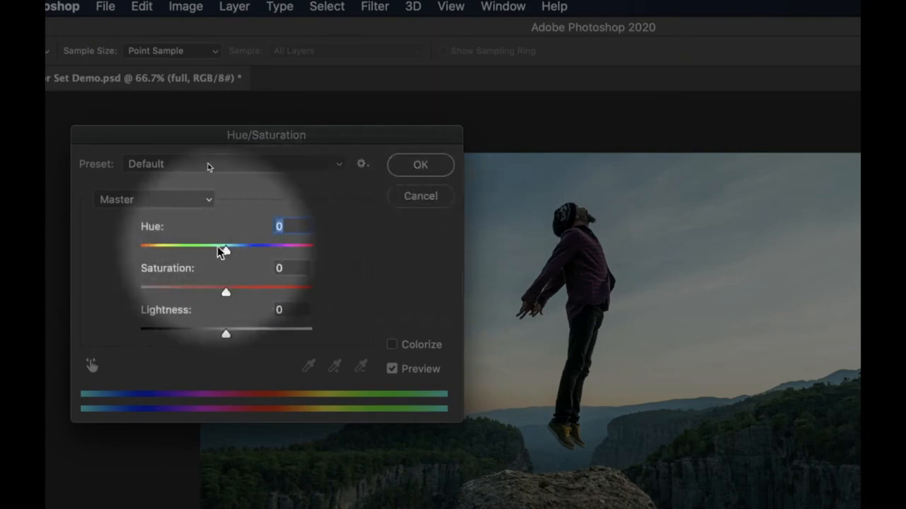
drag(226, 252, 178, 251)
drag(238, 256, 261, 256)
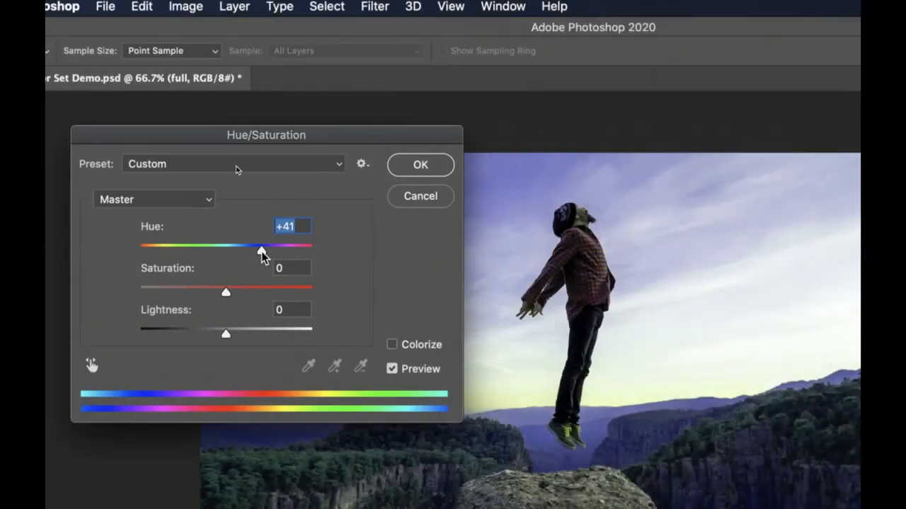
Set the master saturation to +60 and the lightness to -12, and apply the Hue/Saturation adjustment.
drag(227, 291, 276, 294)
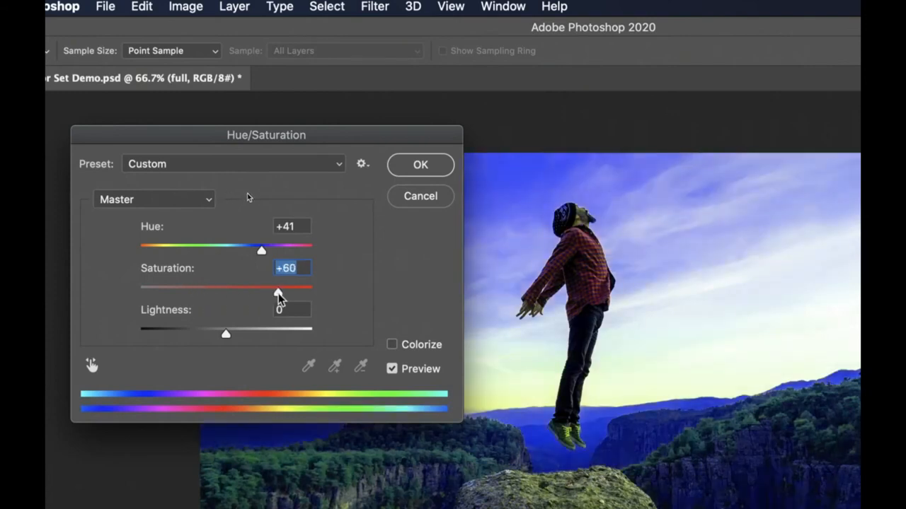
drag(225, 334, 215, 336)
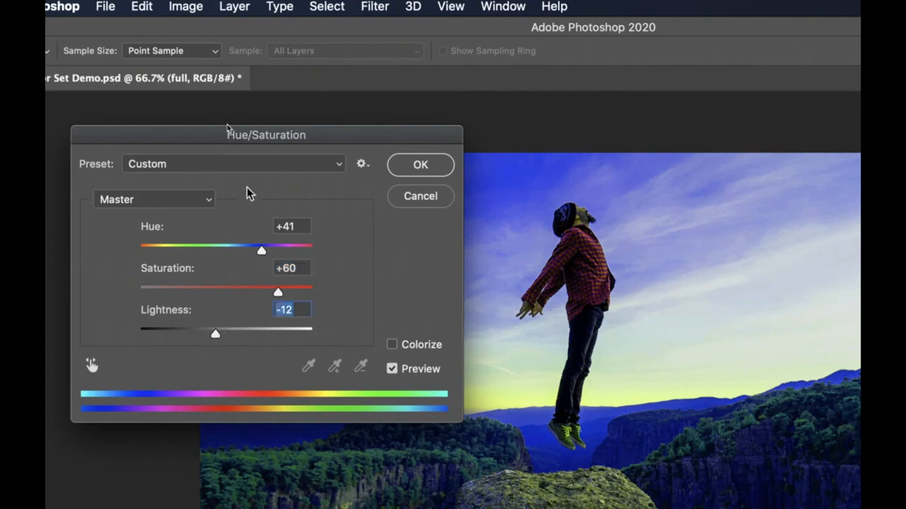
click(203, 200)
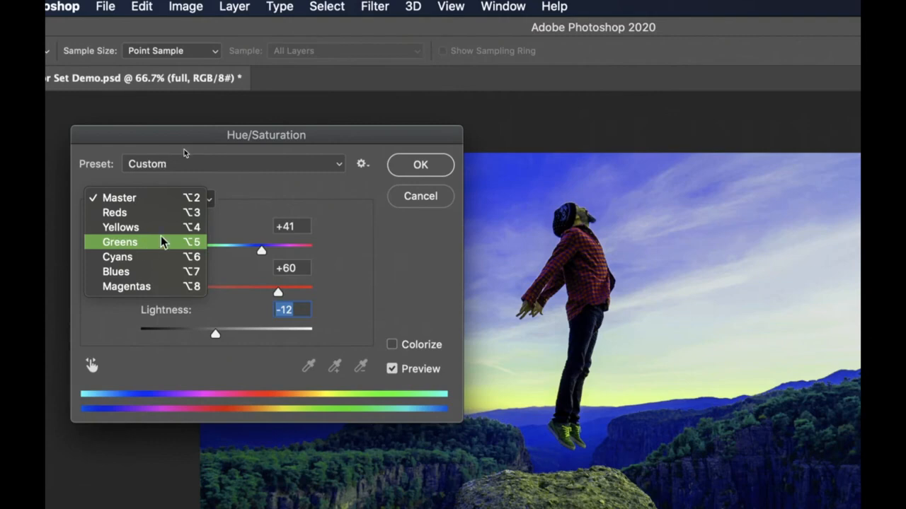
click(241, 202)
click(334, 168)
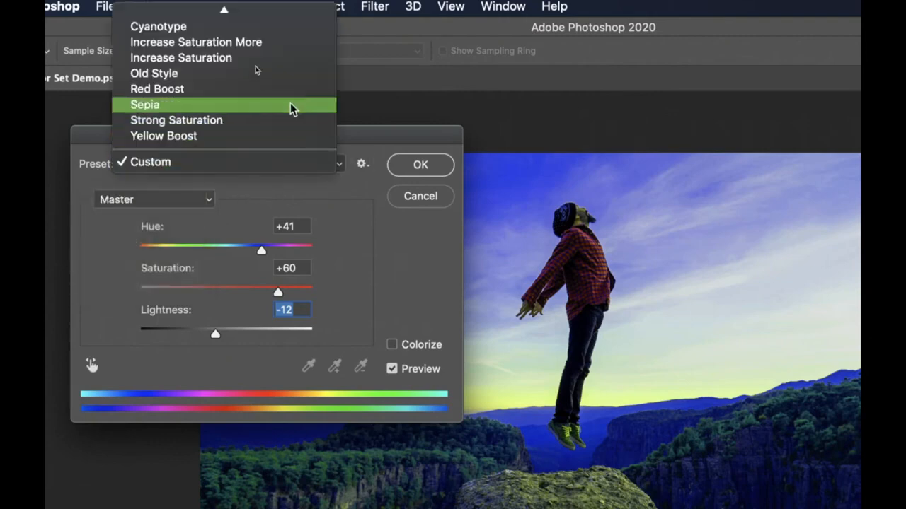
click(342, 197)
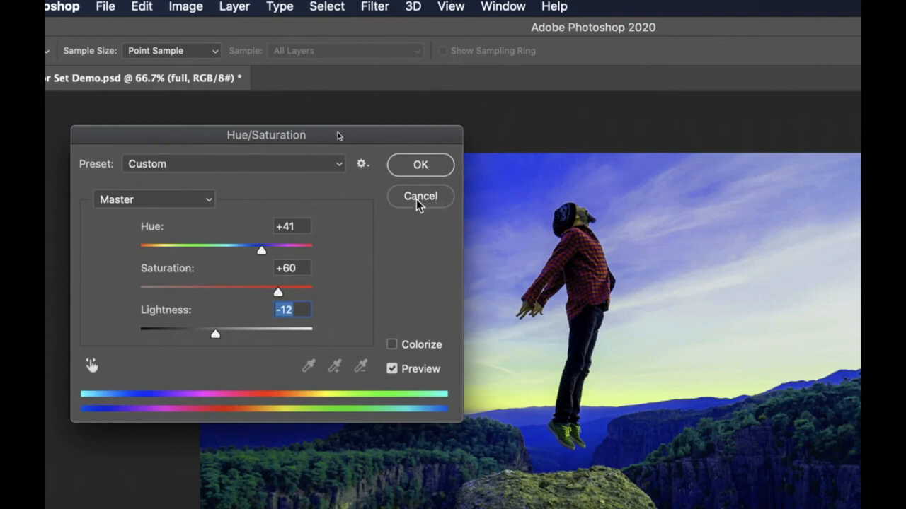
click(409, 165)
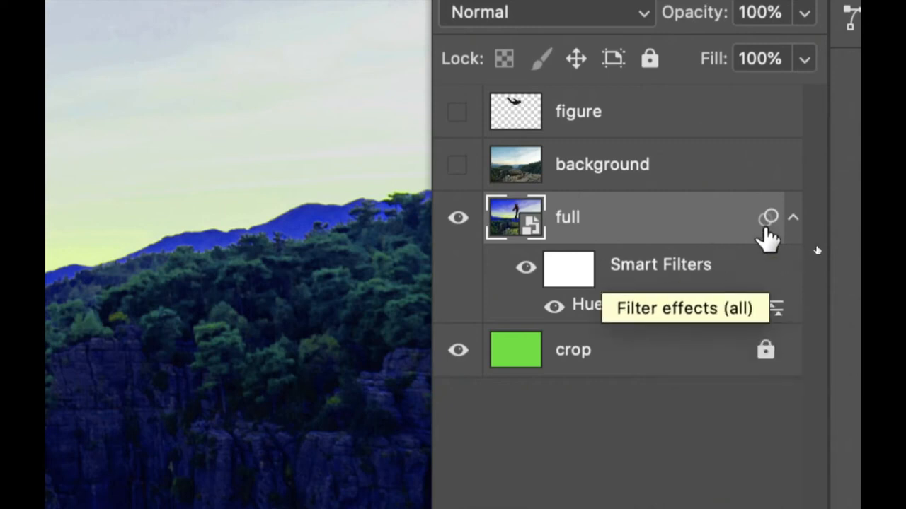
Compare the full layer with and without its smart filters by toggling their visibility, leaving them on.
click(793, 220)
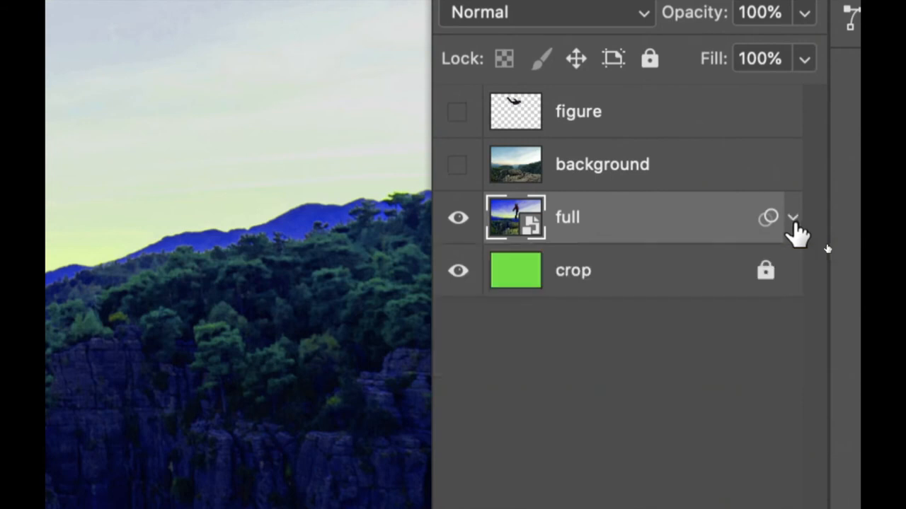
click(794, 220)
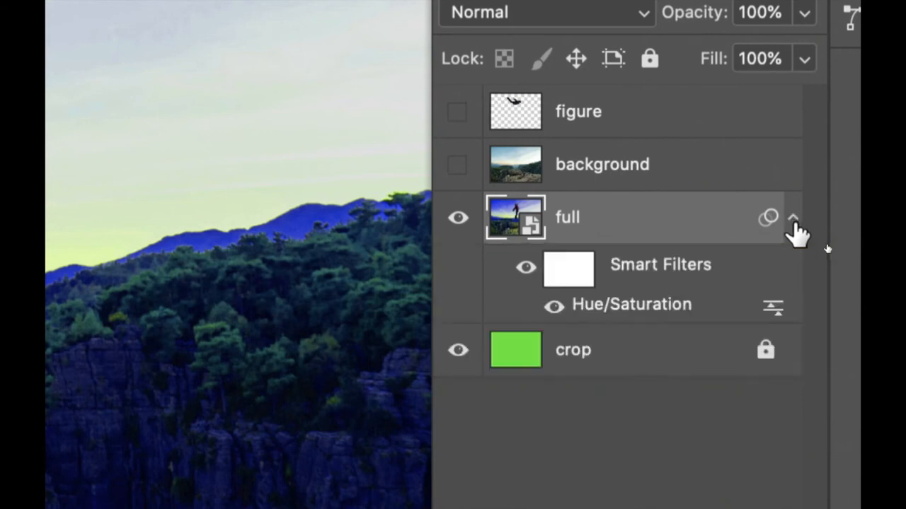
click(525, 276)
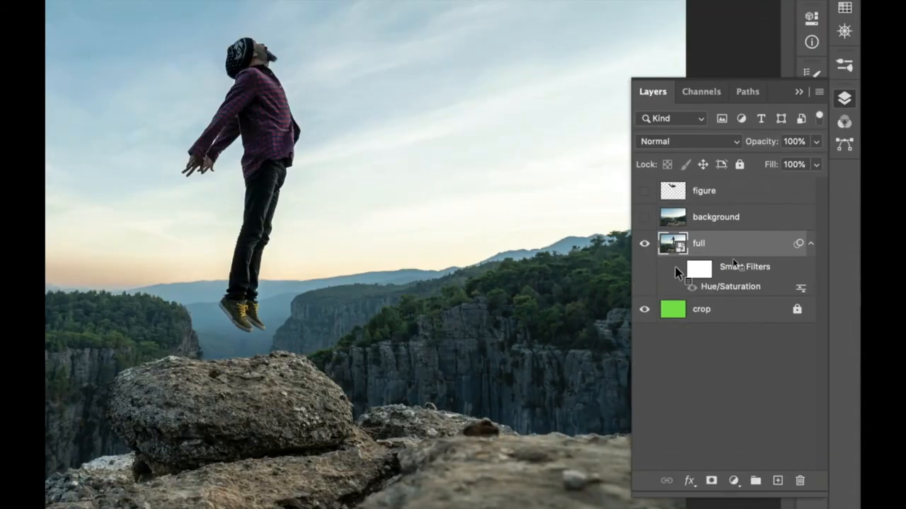
click(524, 274)
click(677, 272)
click(677, 272)
click(677, 272)
click(676, 273)
click(676, 273)
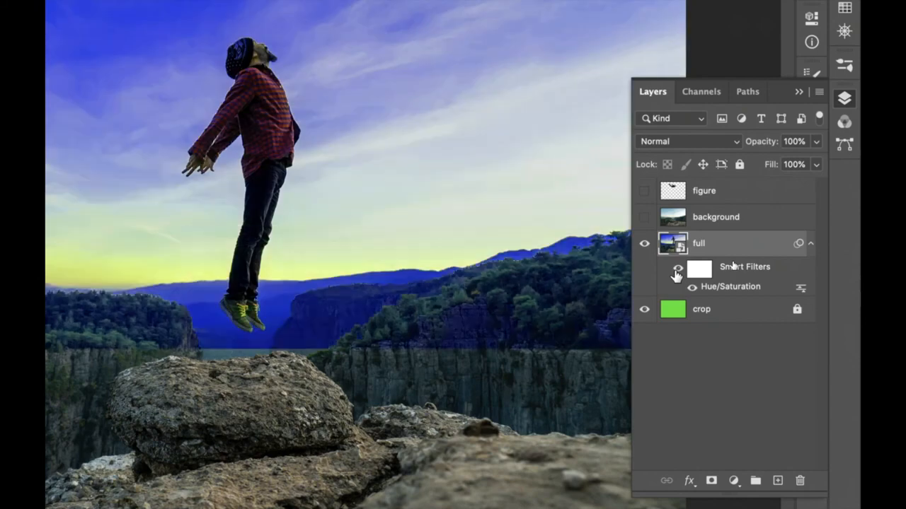
click(677, 273)
click(677, 274)
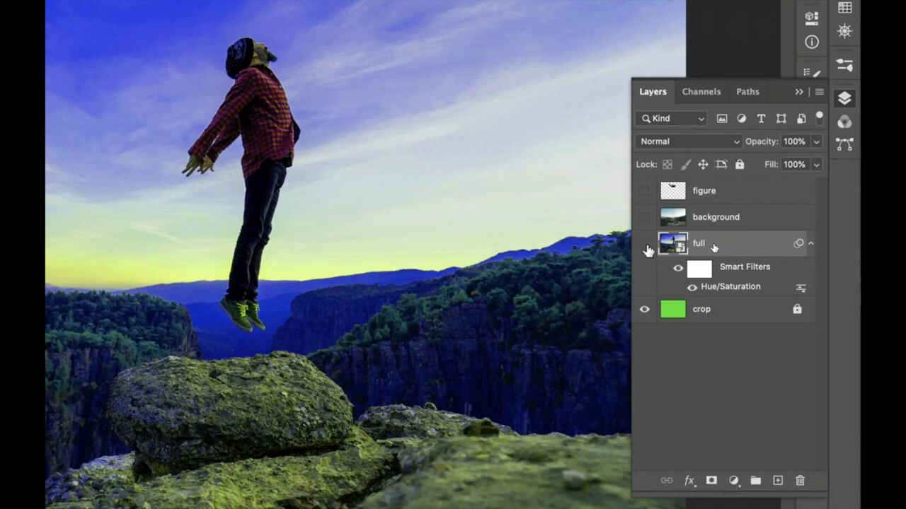
Hide the full layer, and show and select the background layer.
click(644, 244)
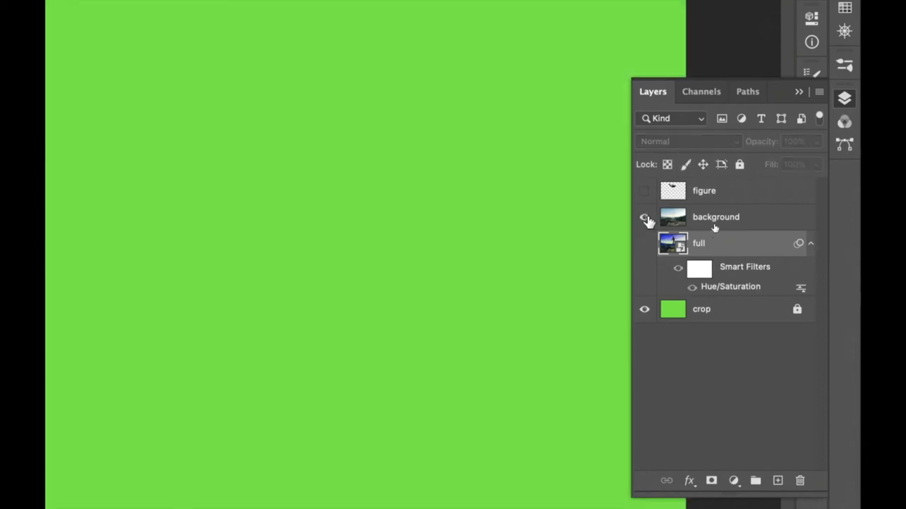
click(643, 217)
click(771, 223)
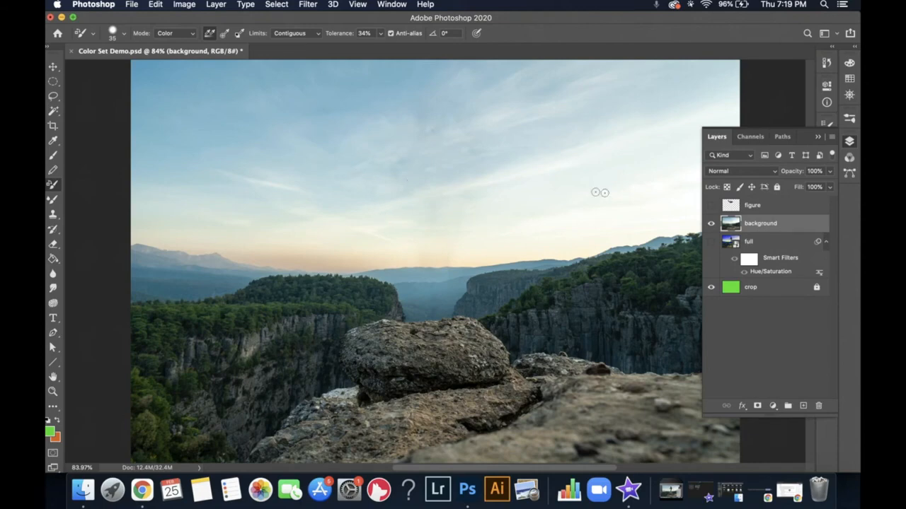
Start a Color Balance adjustment on the background layer and set the midtones' color levels to -51, -35 and +31.
click(184, 5)
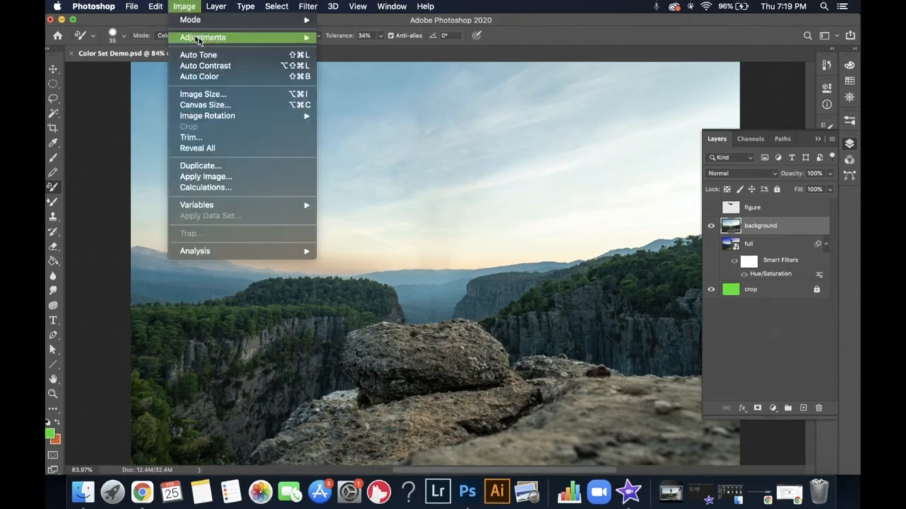
mouse_move(304, 37)
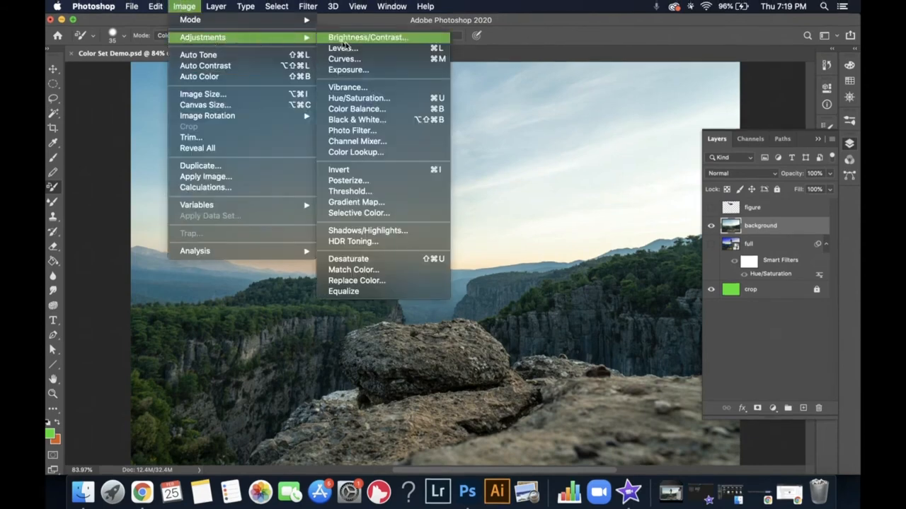
click(380, 110)
drag(263, 123, 296, 256)
drag(238, 297, 211, 297)
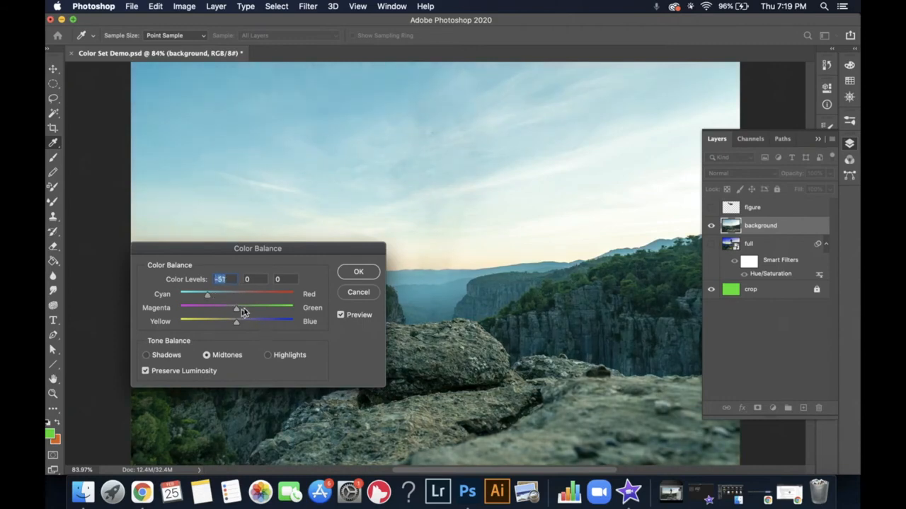
drag(238, 310, 256, 322)
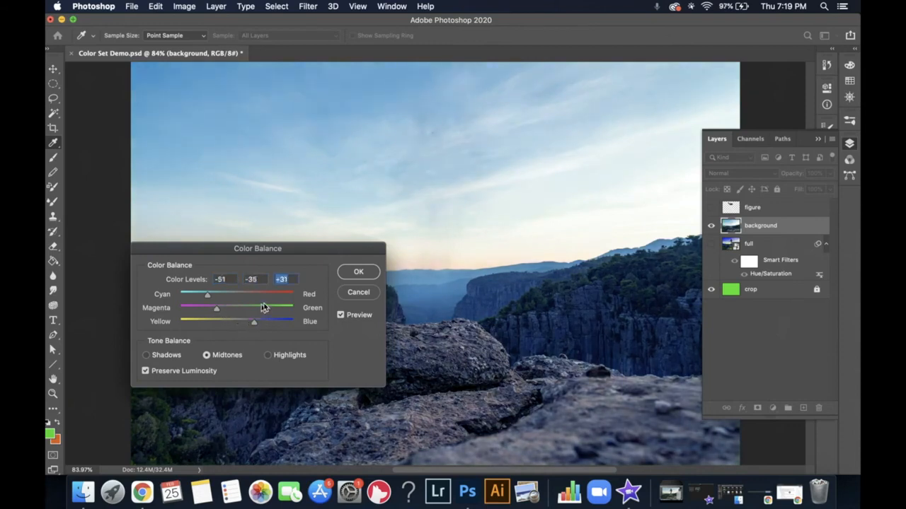
click(359, 272)
drag(283, 250, 242, 154)
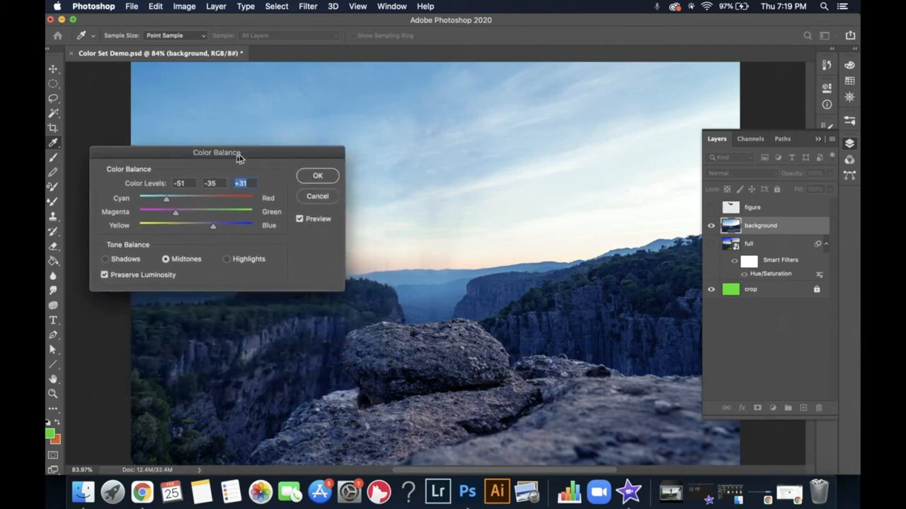
Set the shadows' magenta-green level to -21 and apply the Color Balance adjustment.
click(122, 260)
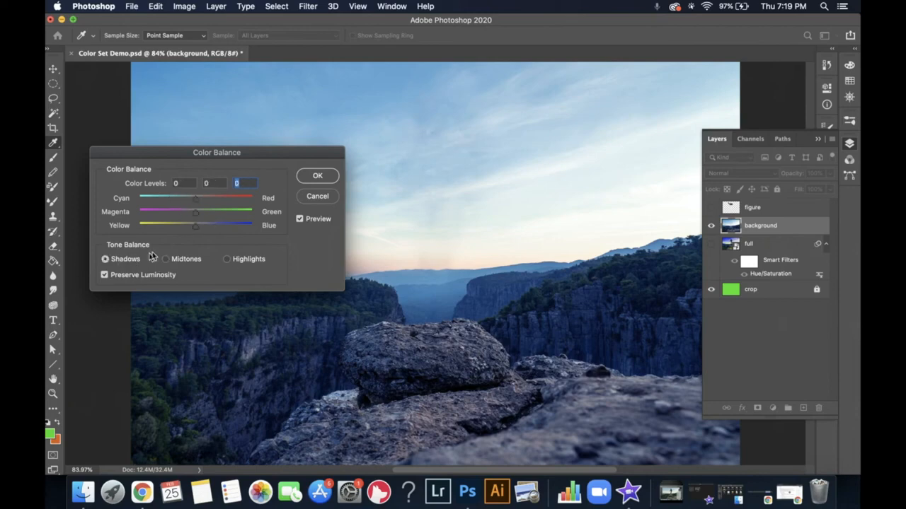
mouse_move(196, 213)
mouse_down()
mouse_move(154, 221)
mouse_move(195, 220)
mouse_move(185, 220)
mouse_up()
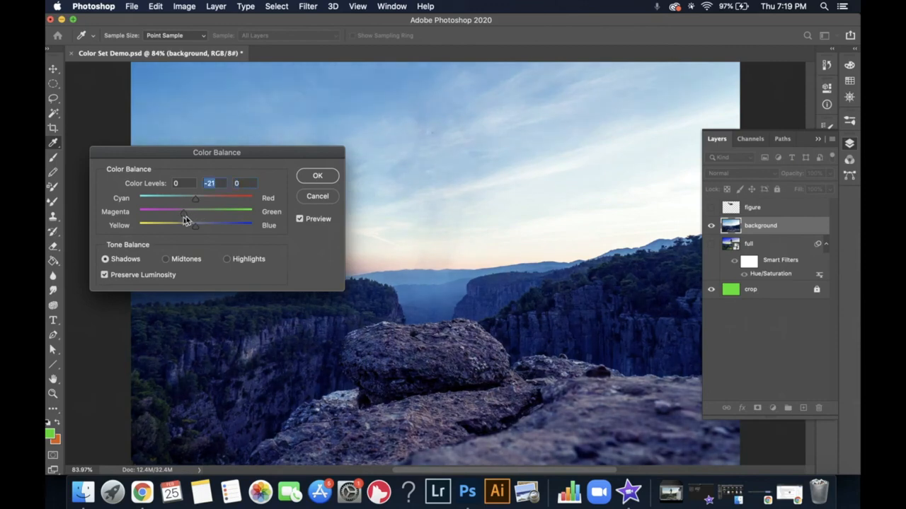
click(317, 180)
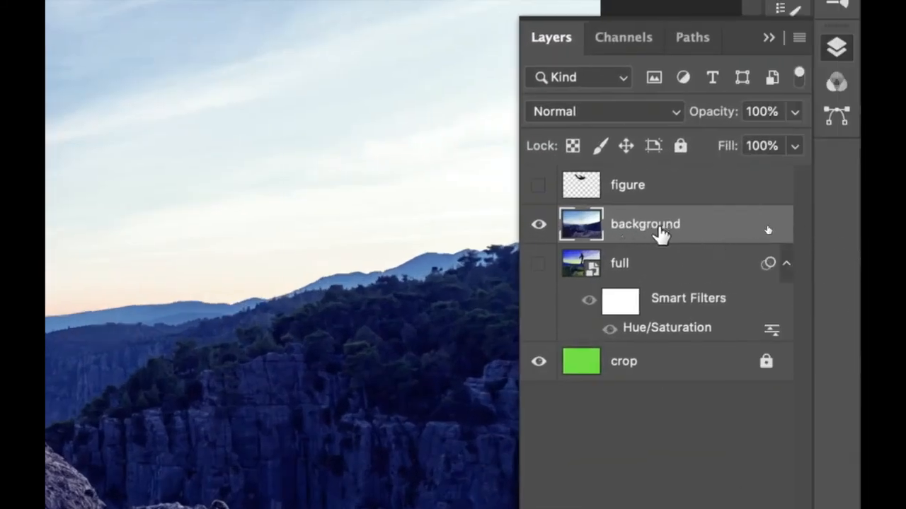
Toggle the background layer off and back on, and show and select the figure layer.
click(538, 225)
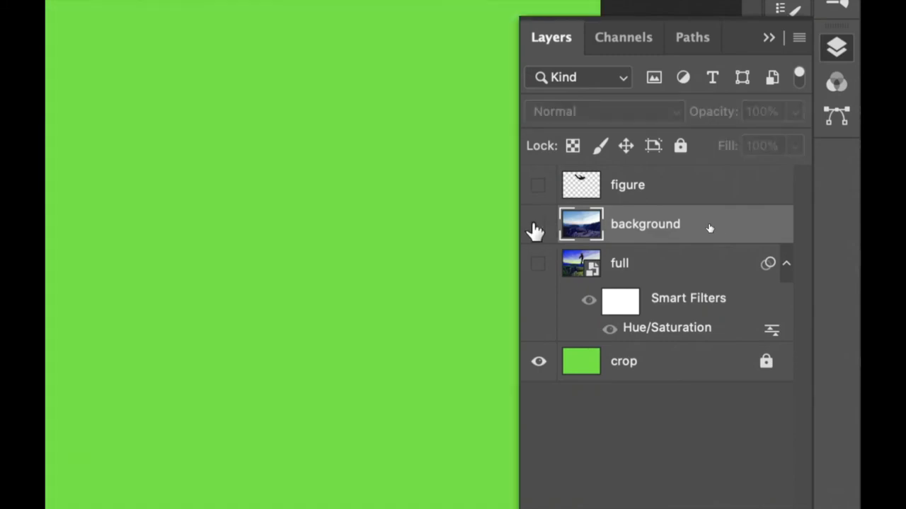
click(537, 226)
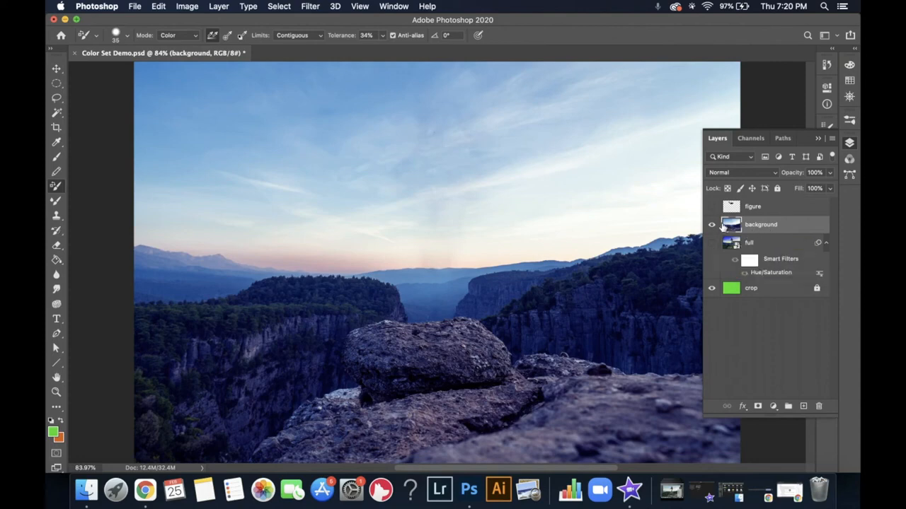
click(712, 207)
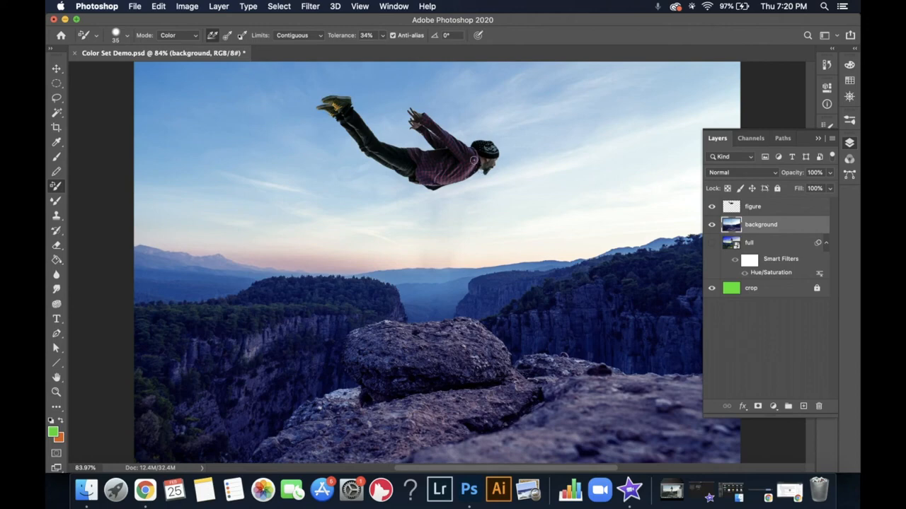
click(764, 207)
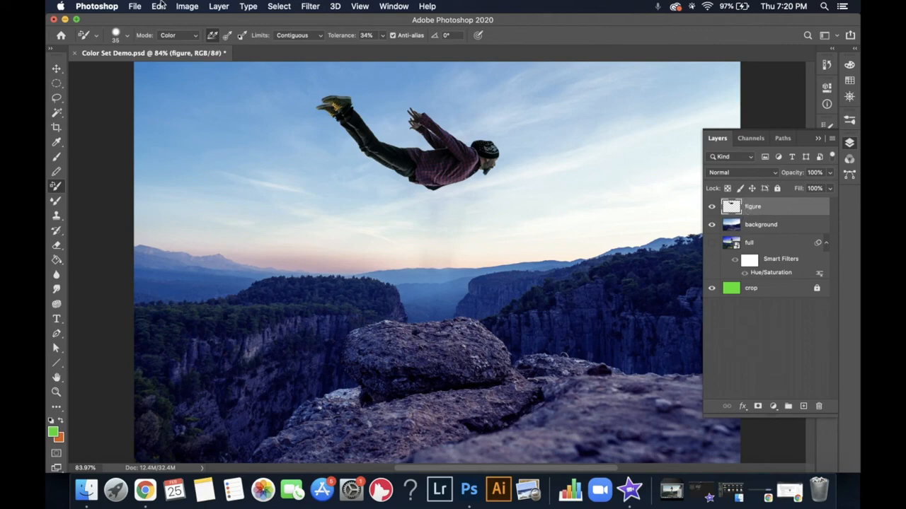
Start a Hue/Saturation adjustment on the figure layer with master hue +72, saturation +75 and lightness +50.
click(187, 6)
mouse_move(233, 38)
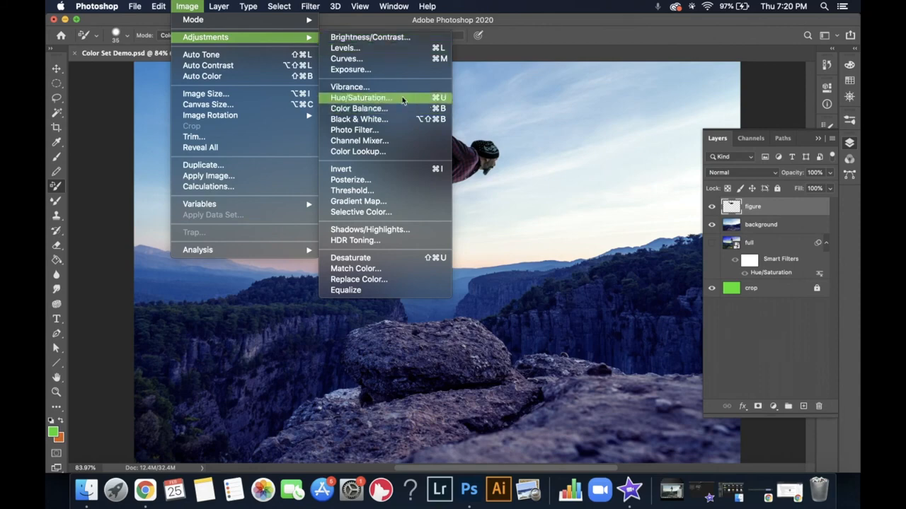
click(376, 102)
drag(214, 168, 243, 173)
drag(176, 245, 210, 246)
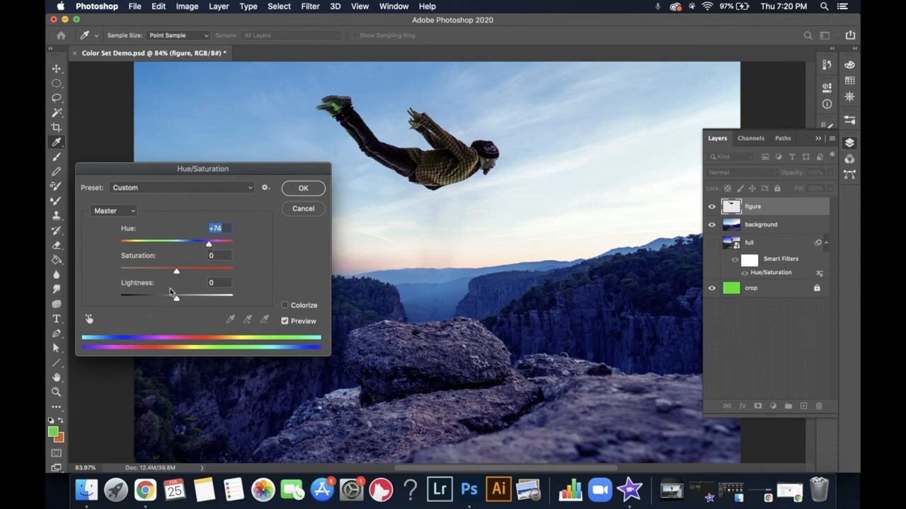
drag(181, 272, 205, 301)
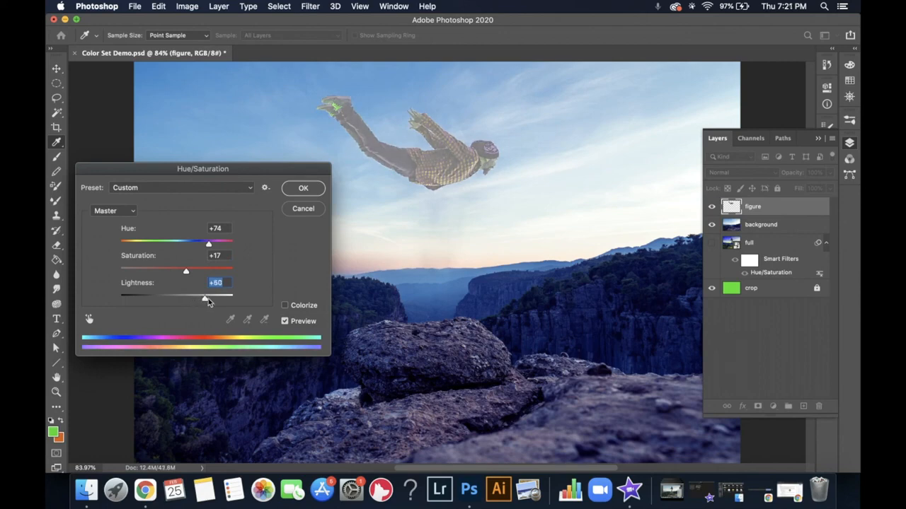
drag(187, 271, 220, 275)
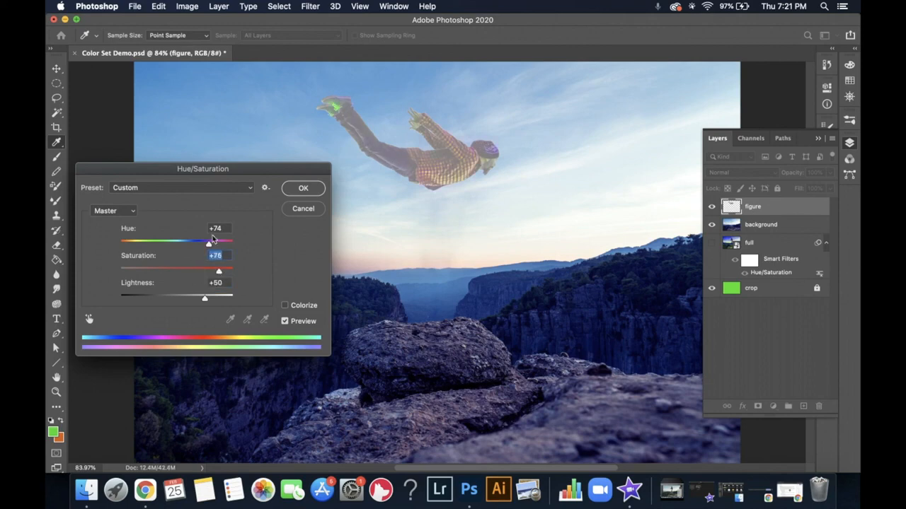
drag(210, 243, 209, 245)
Set the Reds range to hue +136 and saturation -34, and apply the figure's Hue/Saturation adjustment.
click(133, 211)
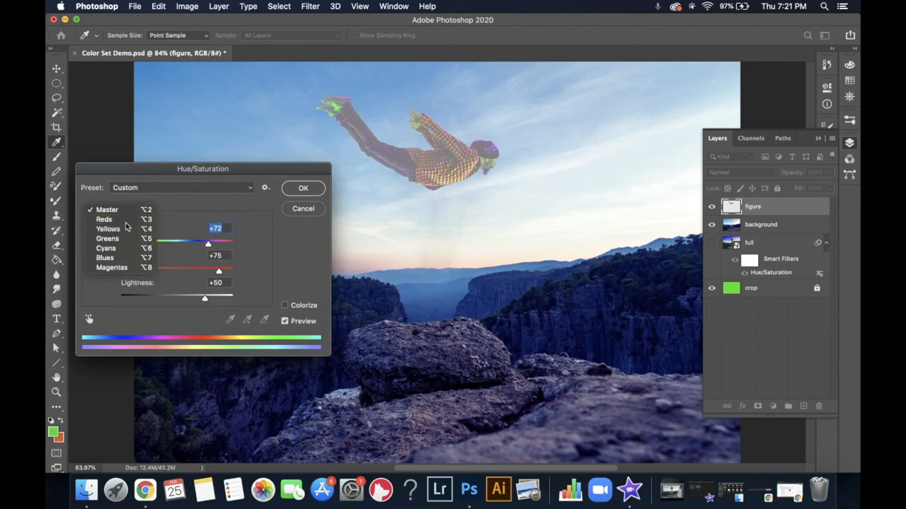
click(113, 219)
drag(177, 245, 226, 246)
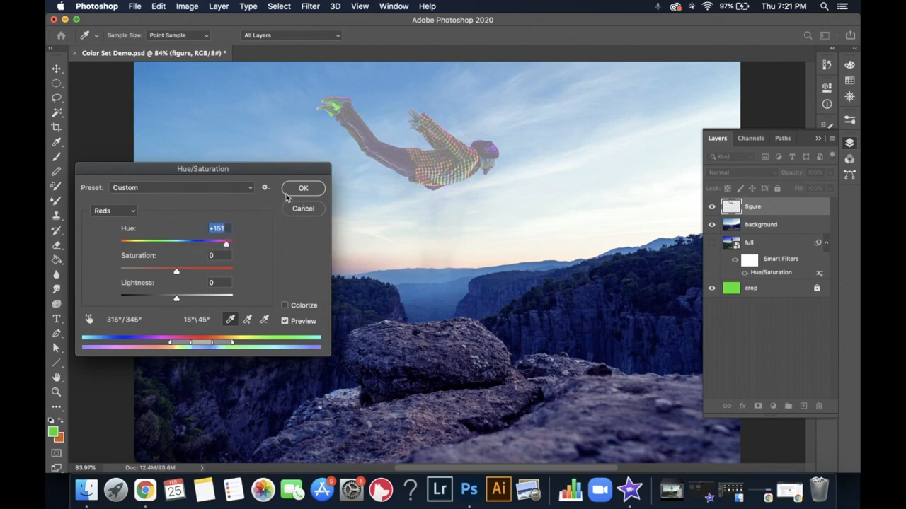
drag(227, 244, 222, 245)
drag(174, 274, 157, 273)
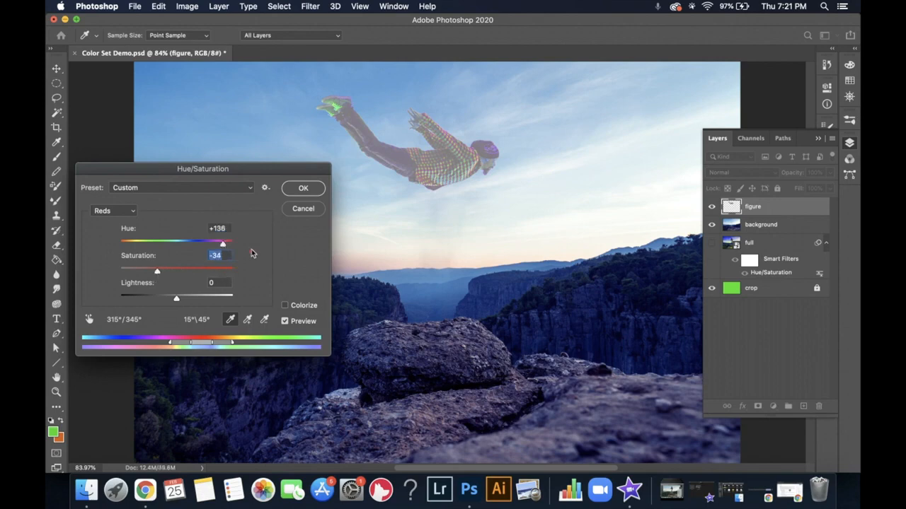
click(299, 188)
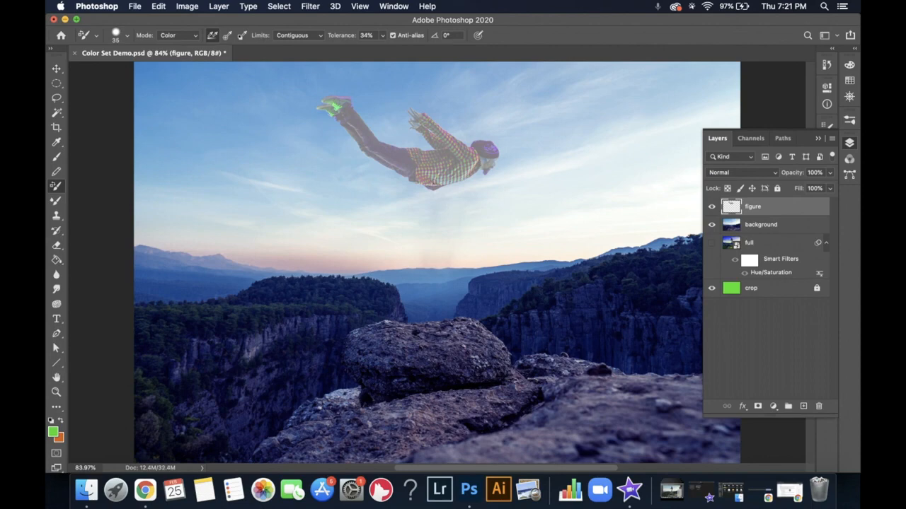